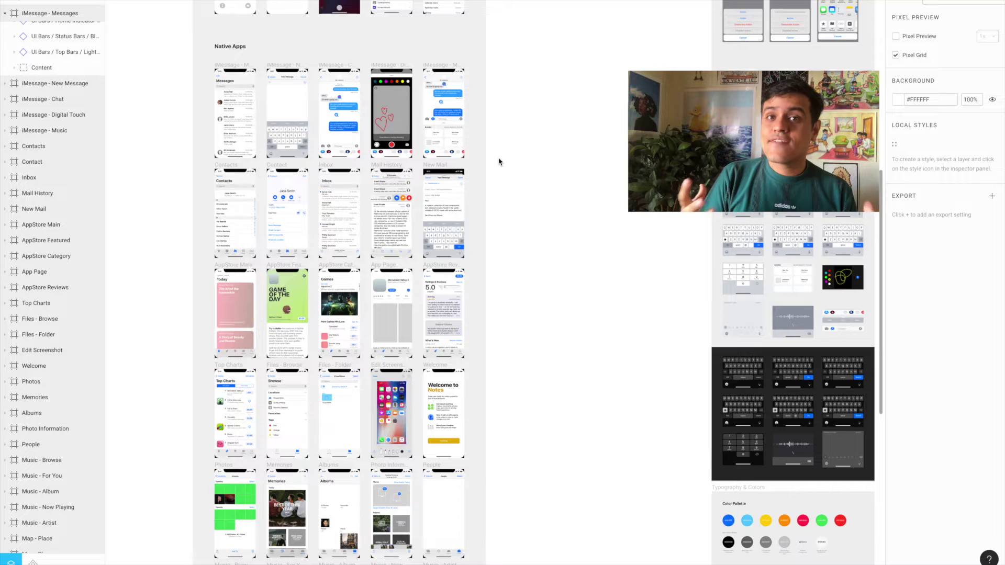
Step: Inspect the message bubble text and the heart reaction layers in the iMessage - Chat frame
key("shift+2")
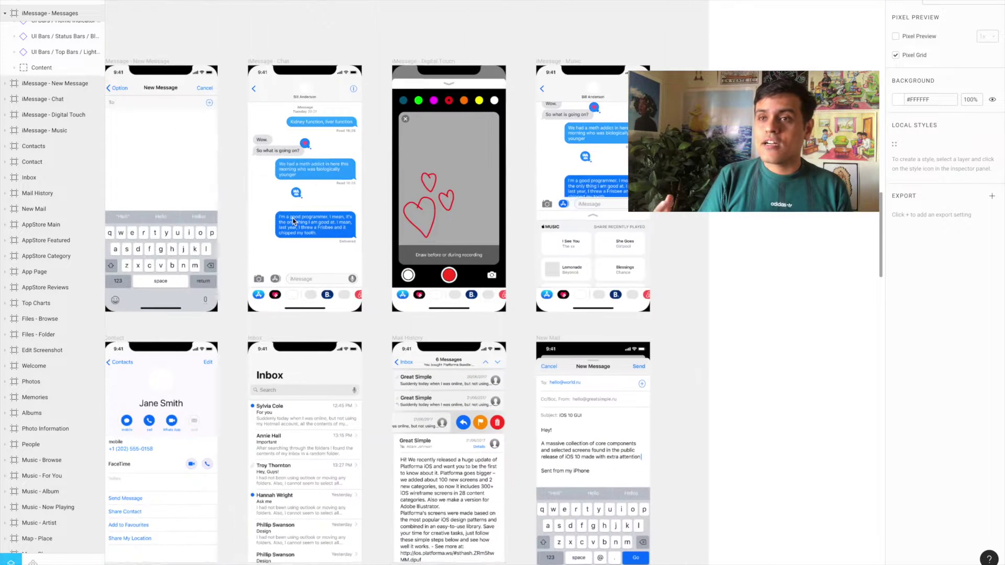
left_click(293, 221)
key("shift+2")
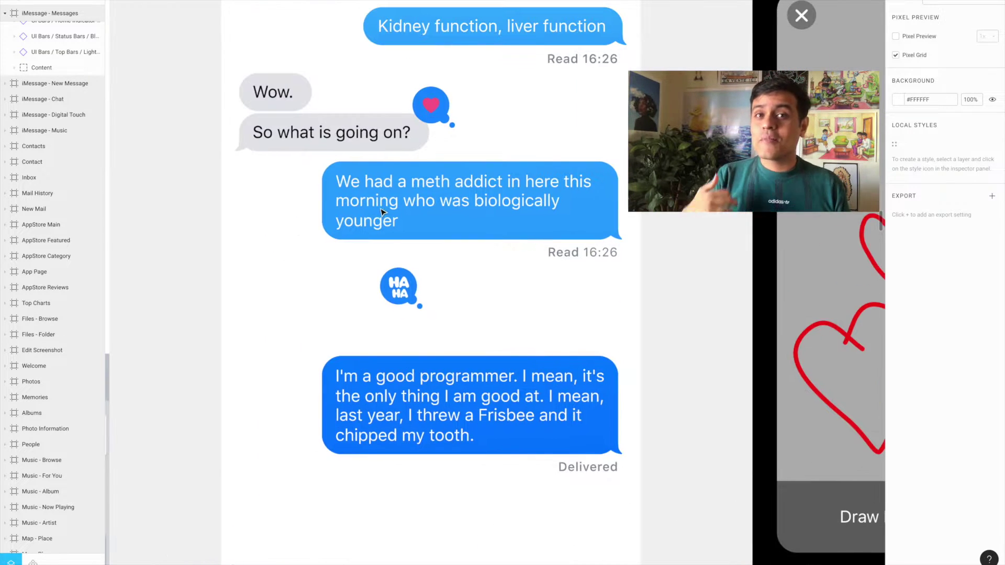
double_click(381, 211)
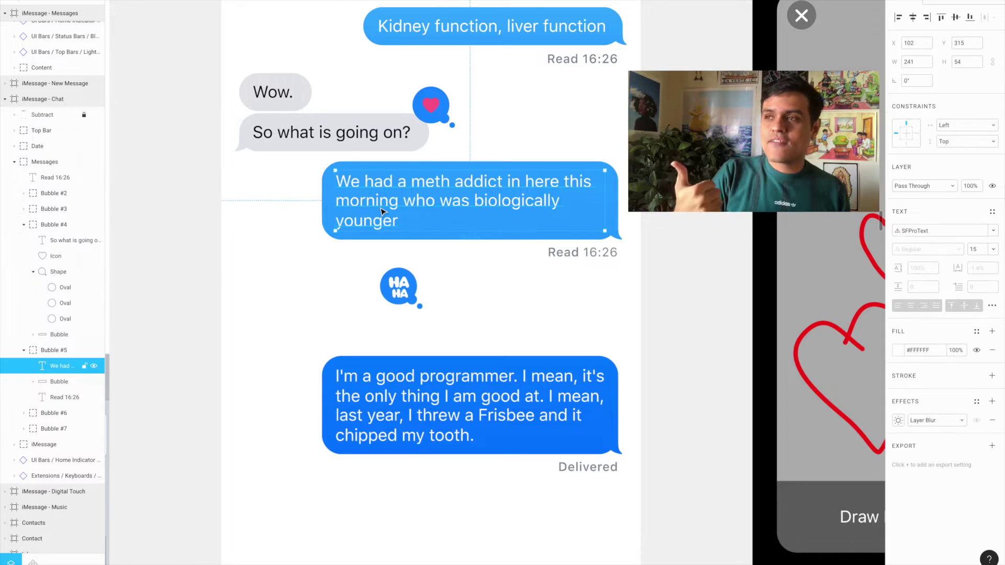
scroll(31, 323, "up", 2)
left_click(53, 322)
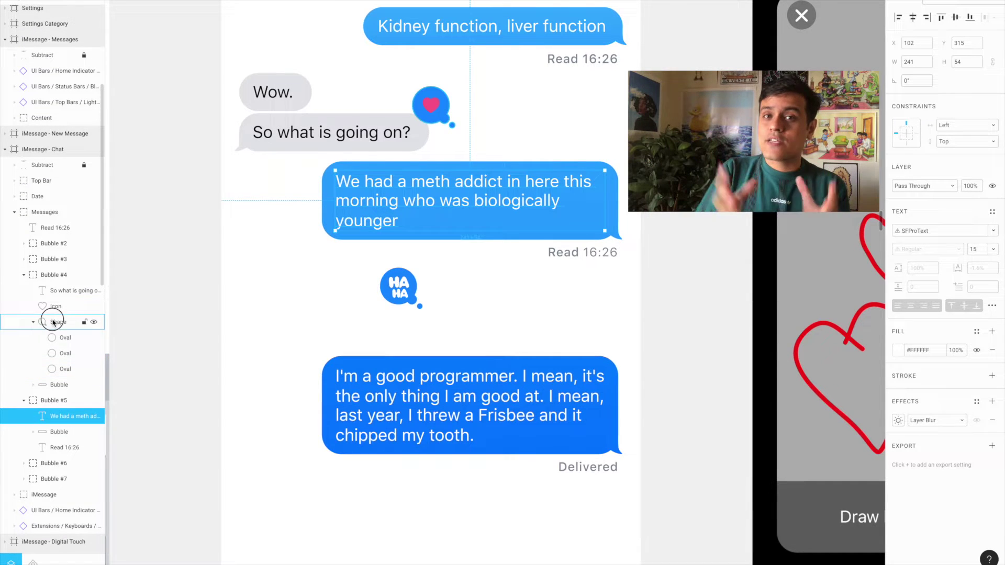
left_click(432, 106)
left_click(66, 292)
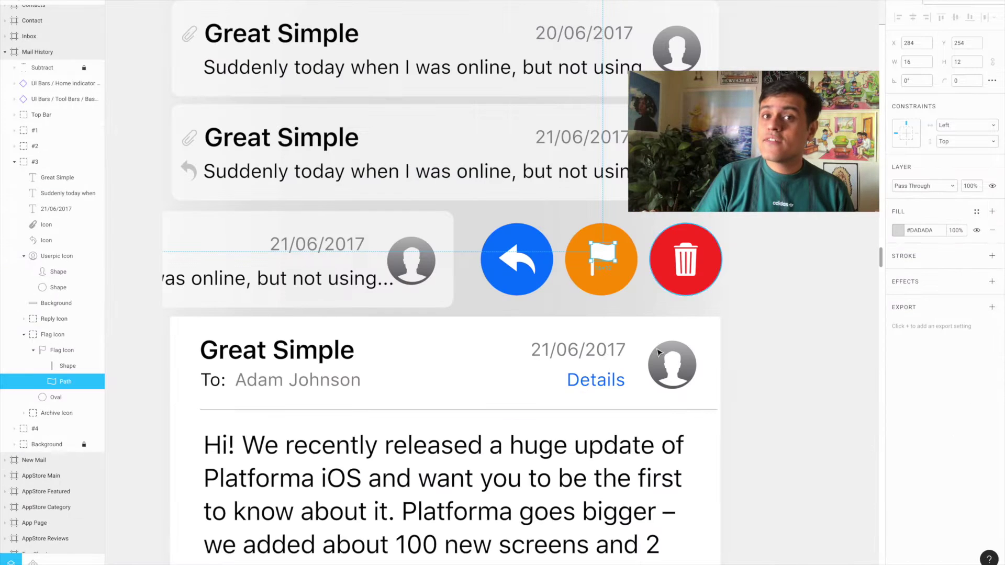
Step: Inspect the date, sender heading and body text layers of the open email in the Mail History frame
left_click(601, 354)
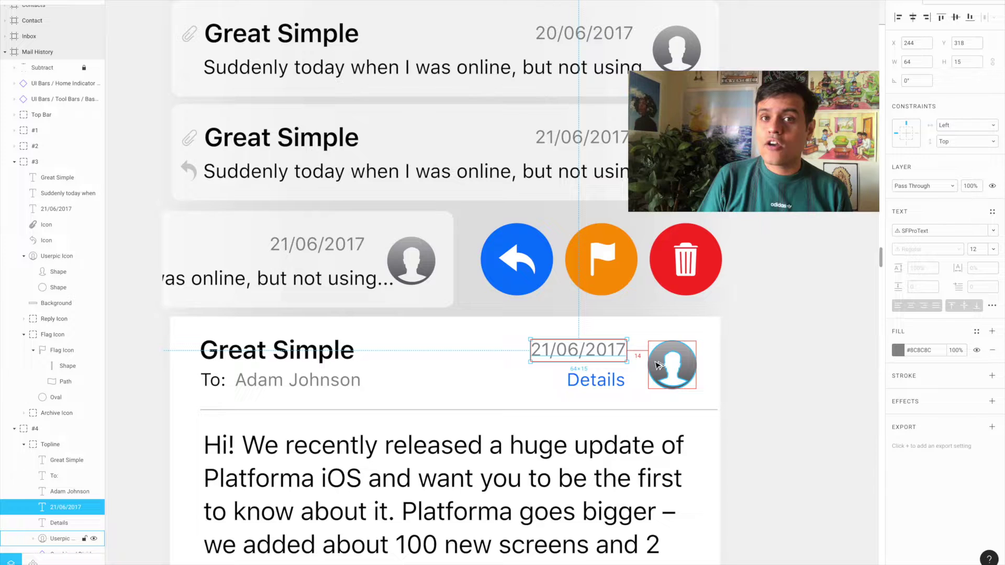
left_click(308, 353)
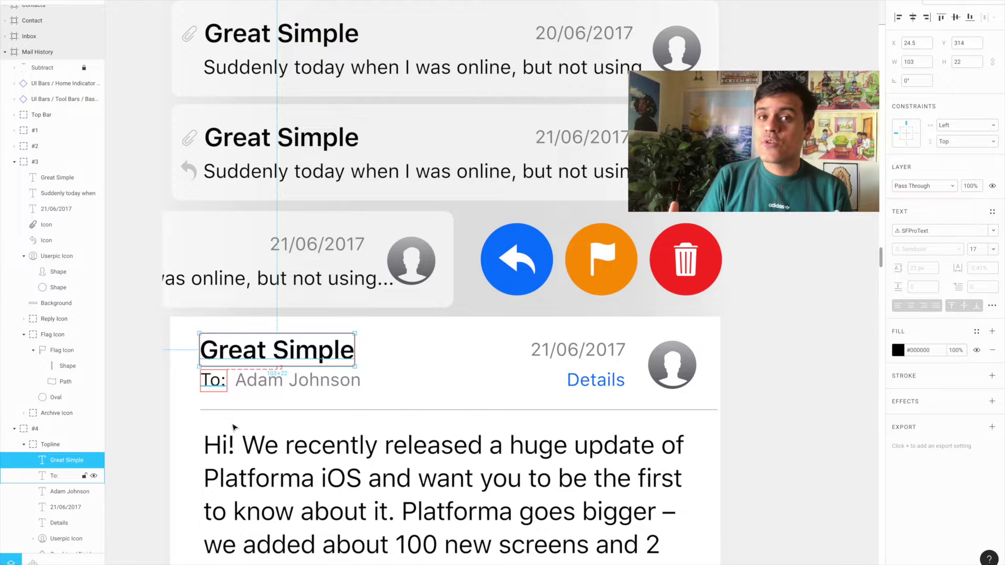
left_click(244, 445)
Step: Look through the UI Sources Apps spreadsheet in Google Sheets and the Pinterest recordings in the UI Sources Archive folder on Google Drive
scroll(244, 445, "down", 3)
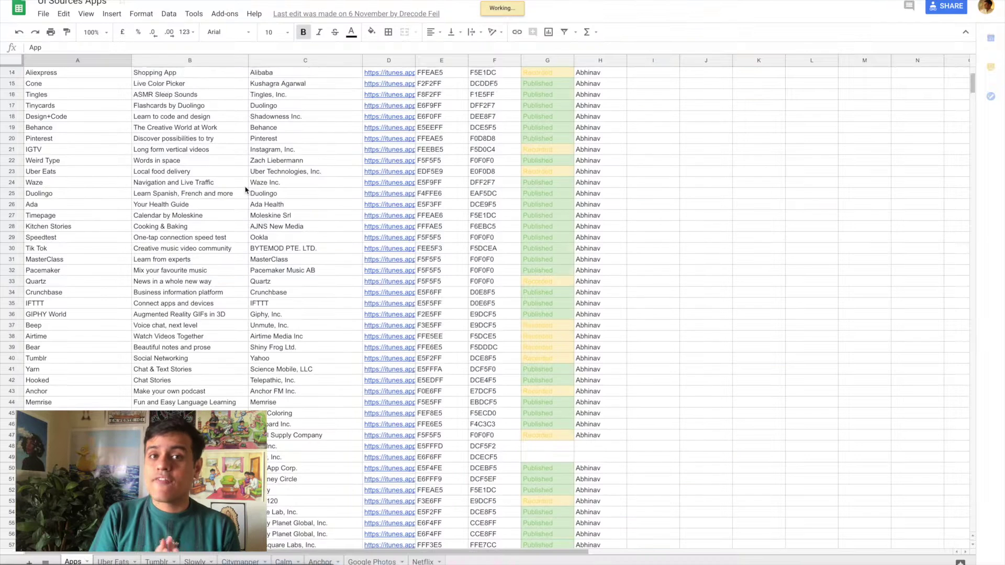
scroll(245, 190, "down", 2)
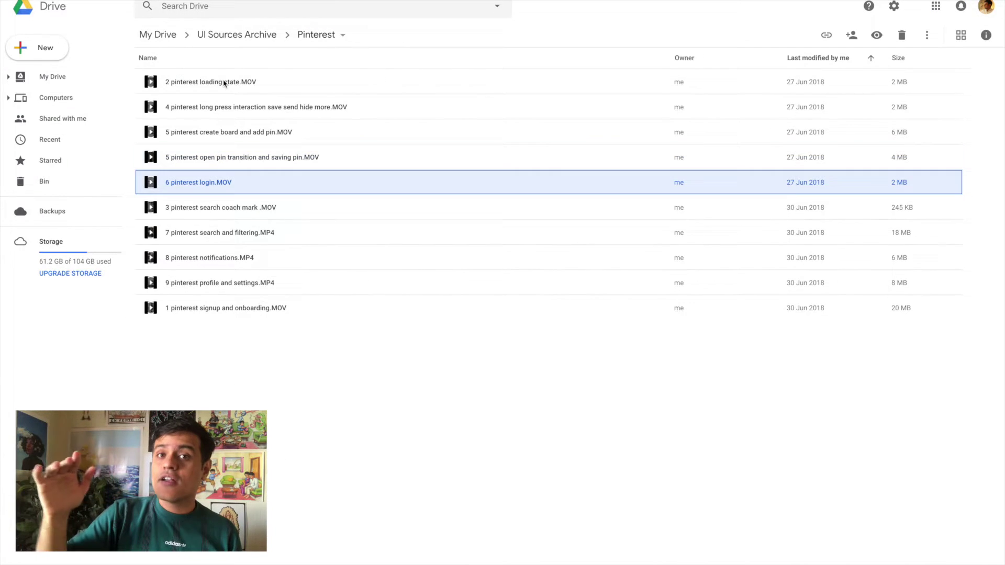
key("Down")
key("Down")
key("Down")
key("Down")
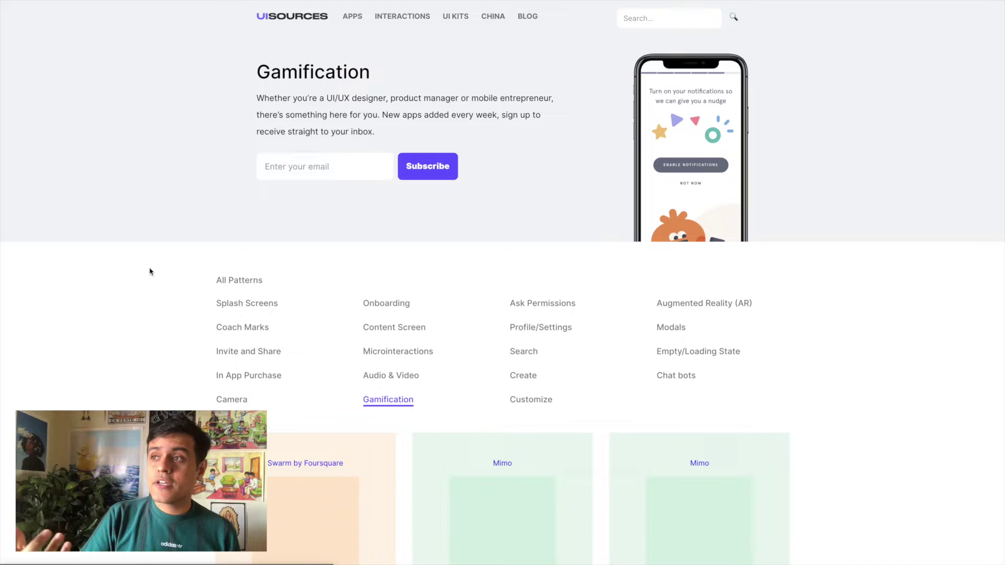
Step: Browse the Gamification patterns and the App Design Library listings on the UI Sources website
scroll(149, 271, "down", 3)
scroll(150, 272, "down", 6)
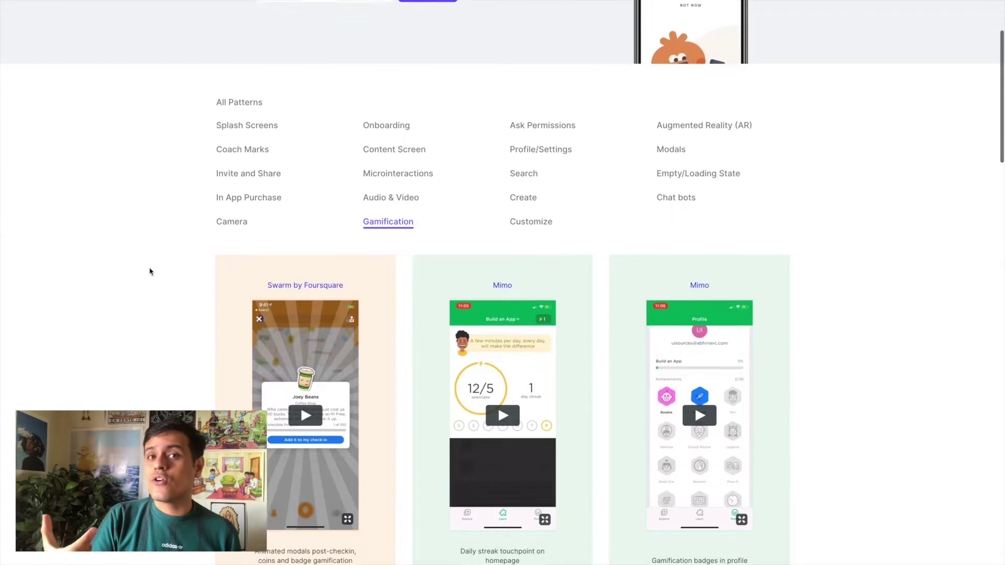
scroll(150, 271, "down", 7)
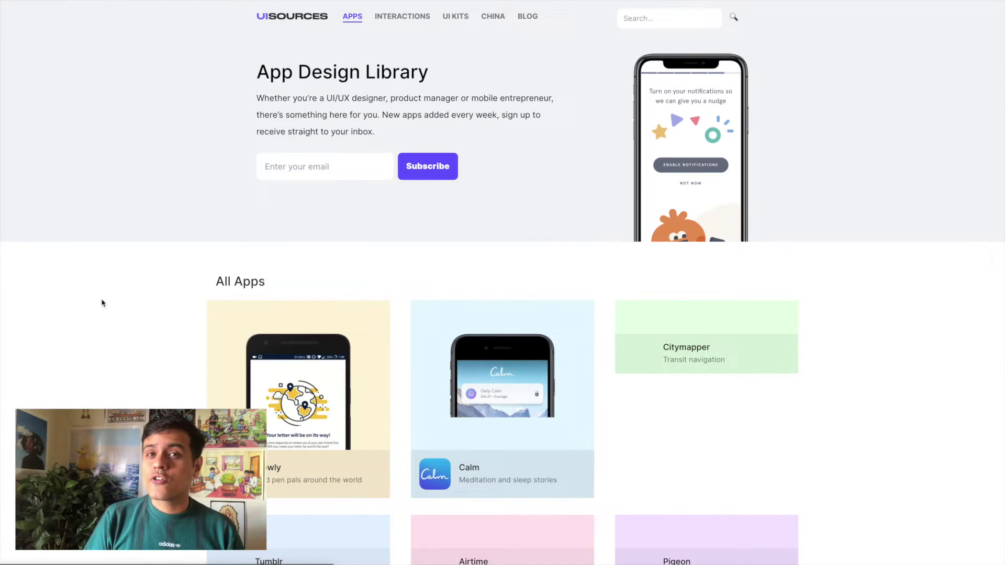
scroll(103, 303, "down", 7)
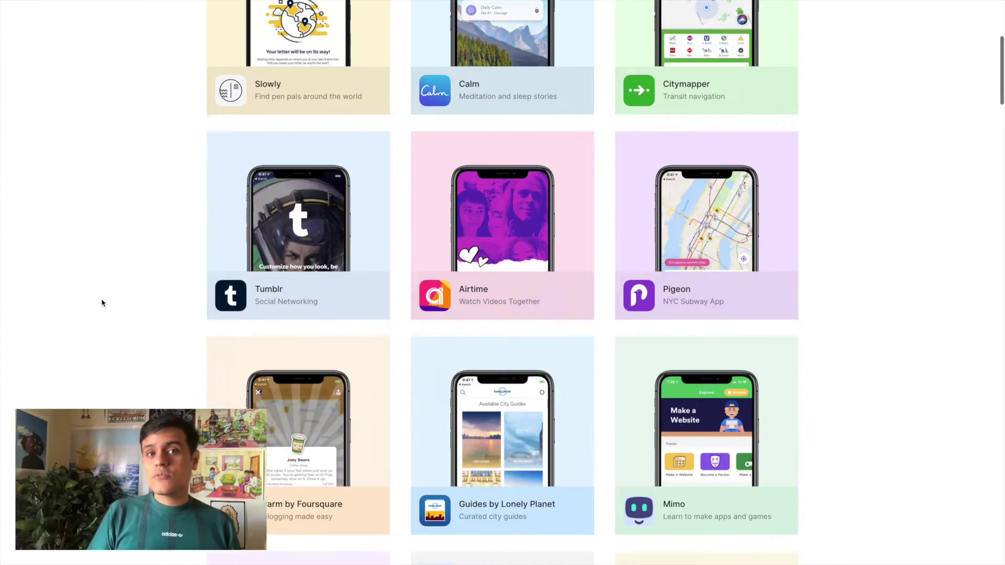
scroll(101, 299, "down", 5)
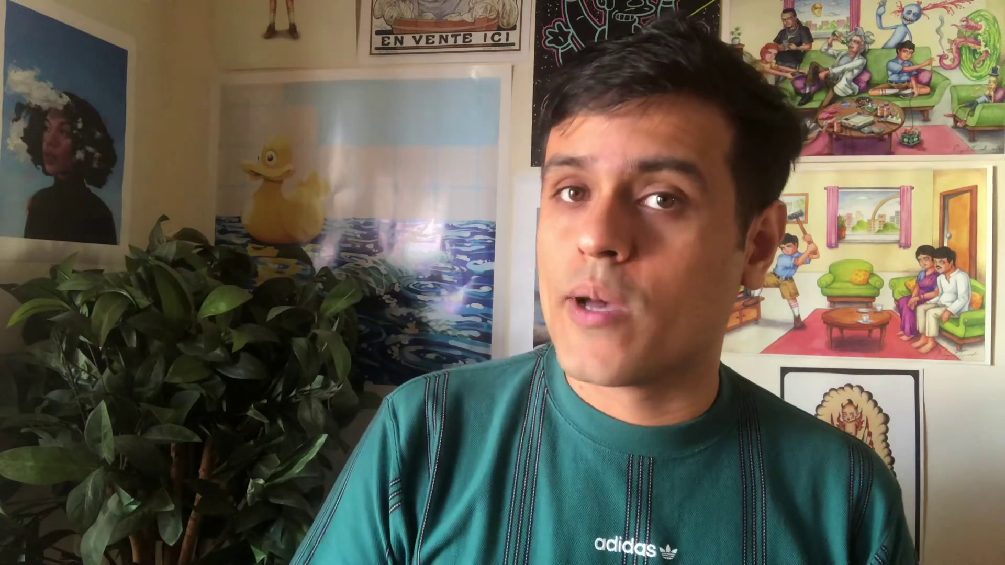
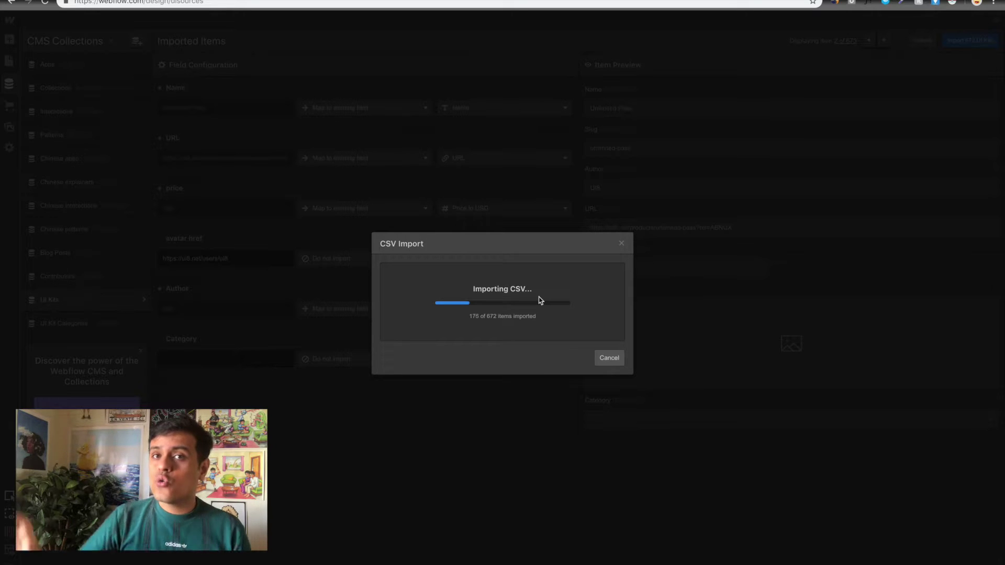
Step: Review the Name, URL, Price and Author columns of the UI Kits inventory spreadsheet in Google Sheets
mouse_move(972, 10)
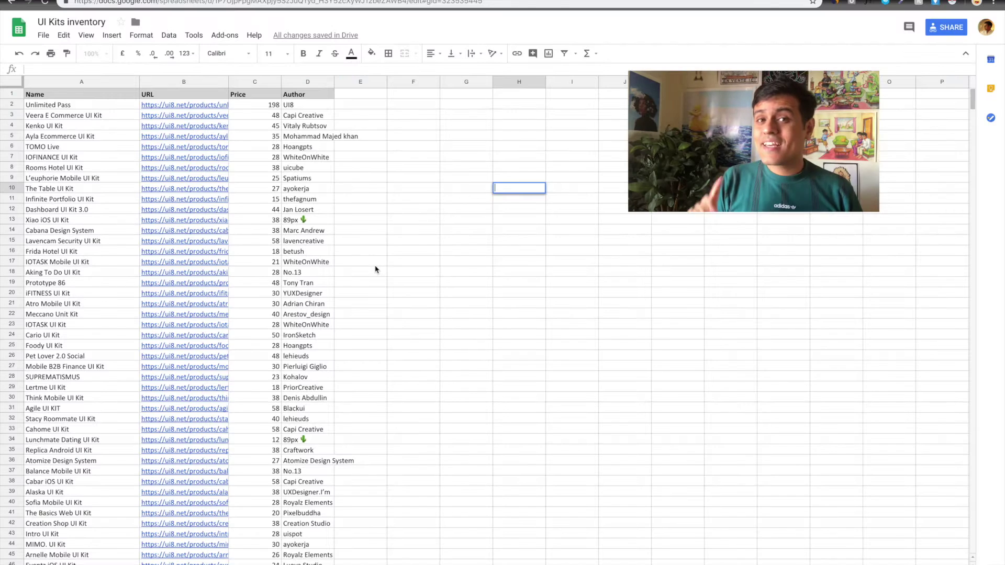
left_click(375, 265)
left_click(98, 98)
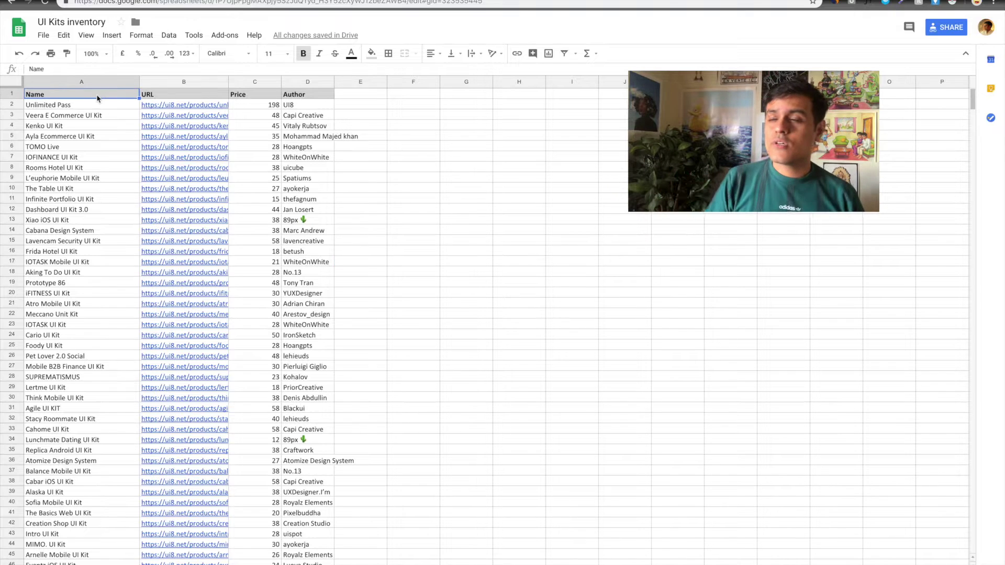
left_click(161, 96)
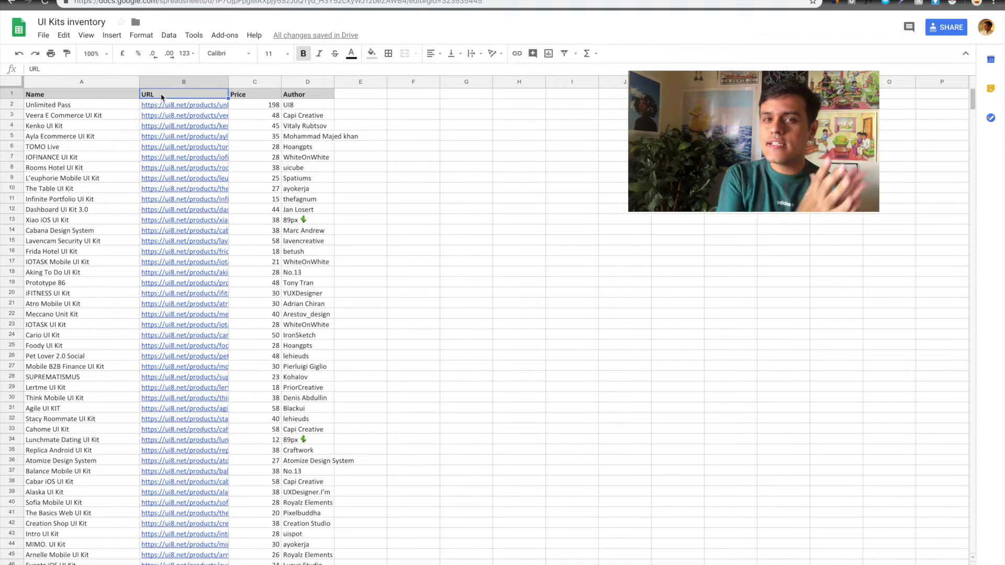
left_click(260, 82)
left_click(301, 95)
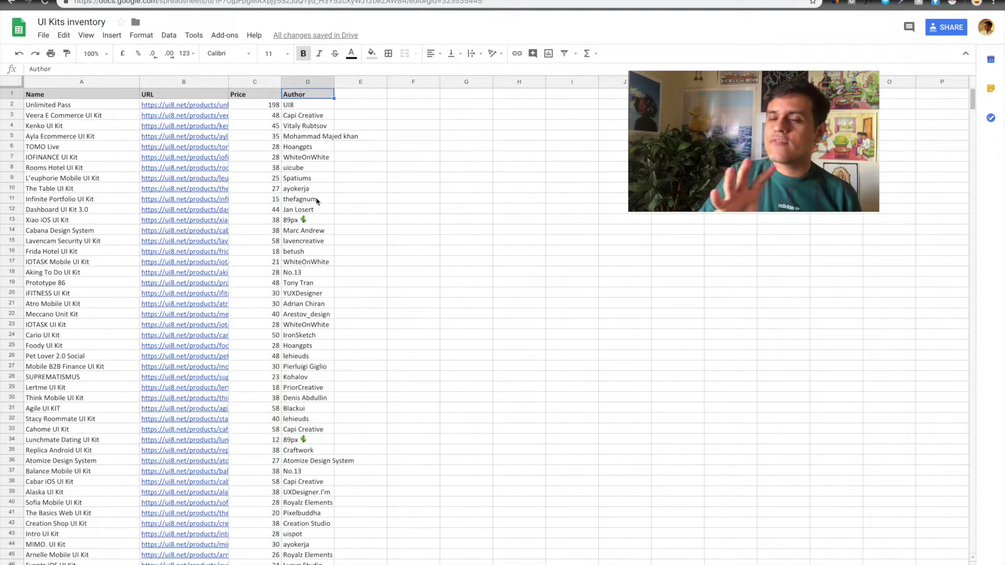
scroll(317, 198, "down", 5)
scroll(317, 198, "down", 20)
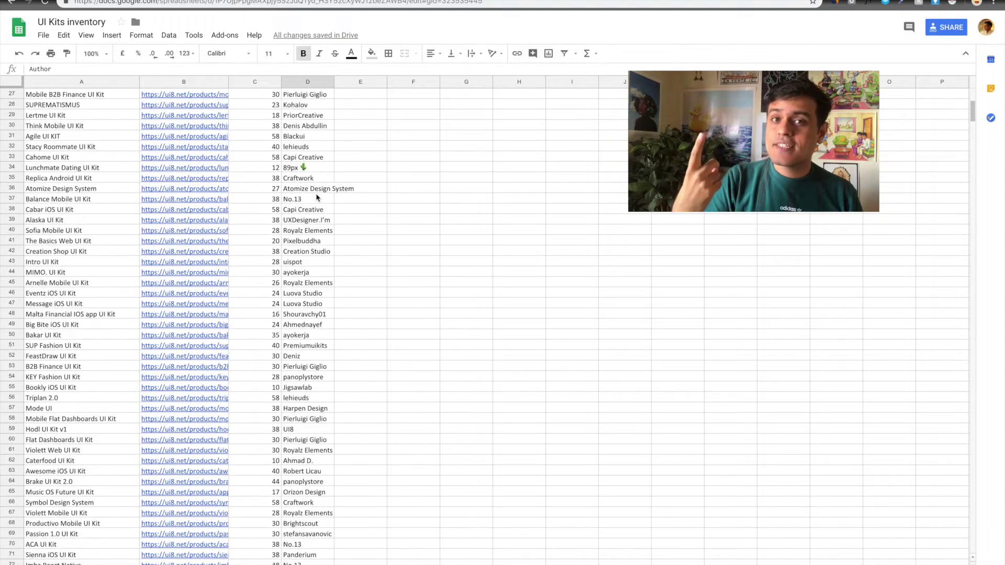
scroll(316, 198, "up", 10)
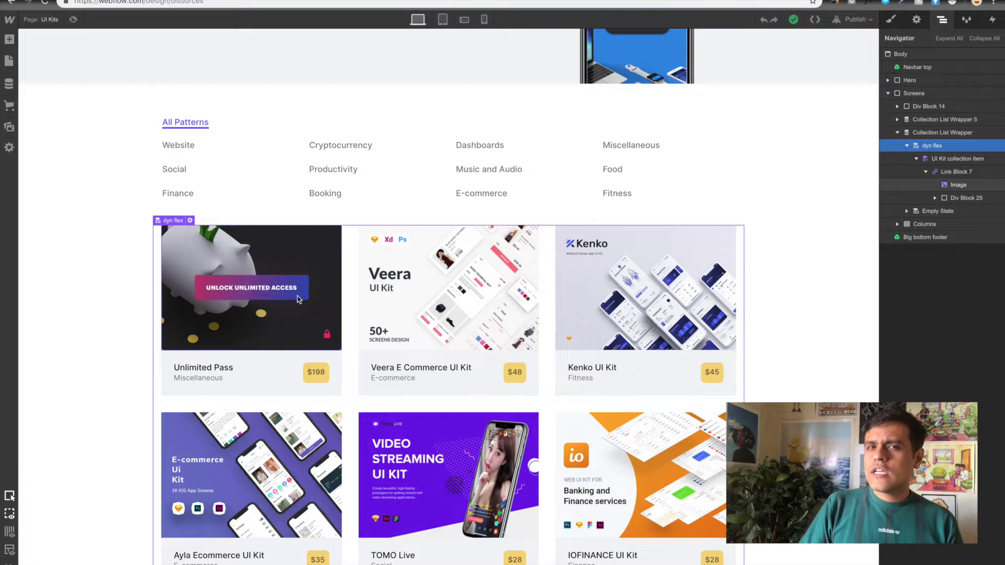
Step: Examine the structure of the Unlimited Pass card in Webflow: collection item, link block, image and details div
left_click(954, 160)
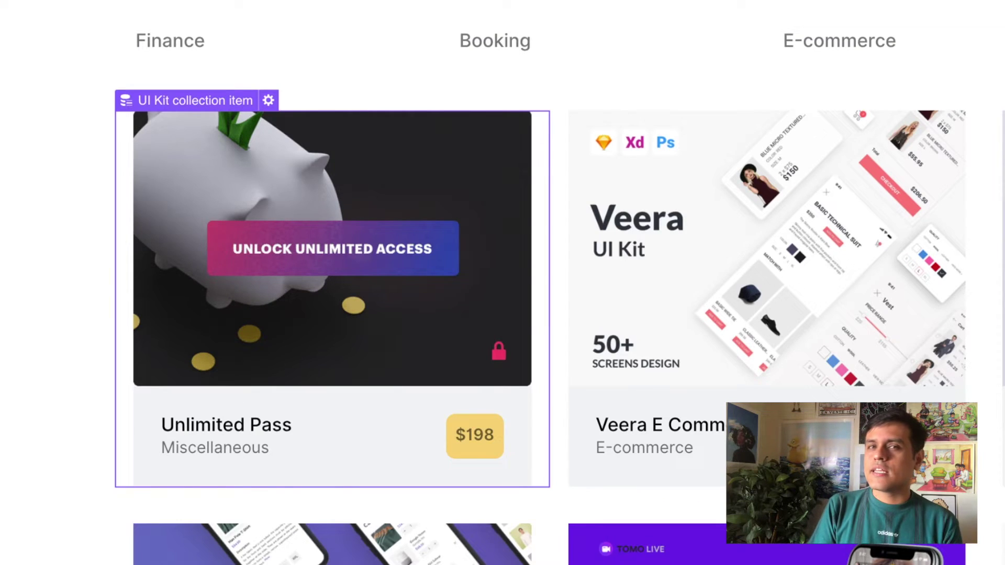
left_click(333, 314)
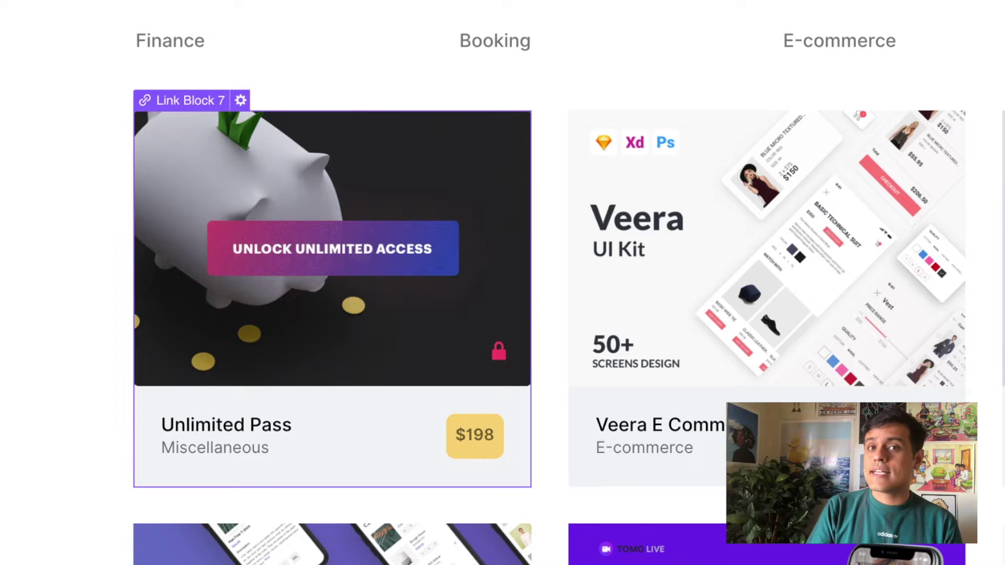
left_click(332, 314)
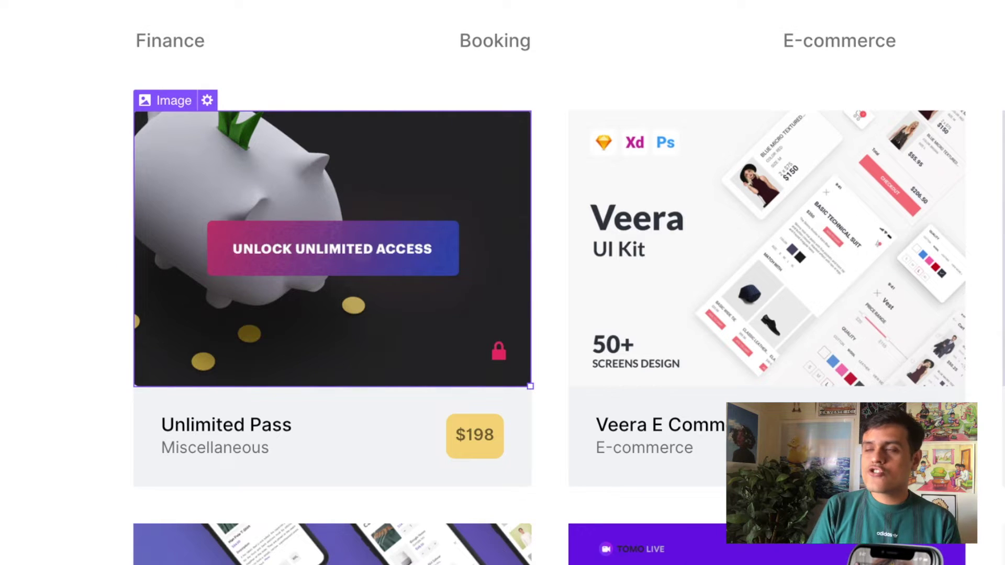
left_click(332, 437)
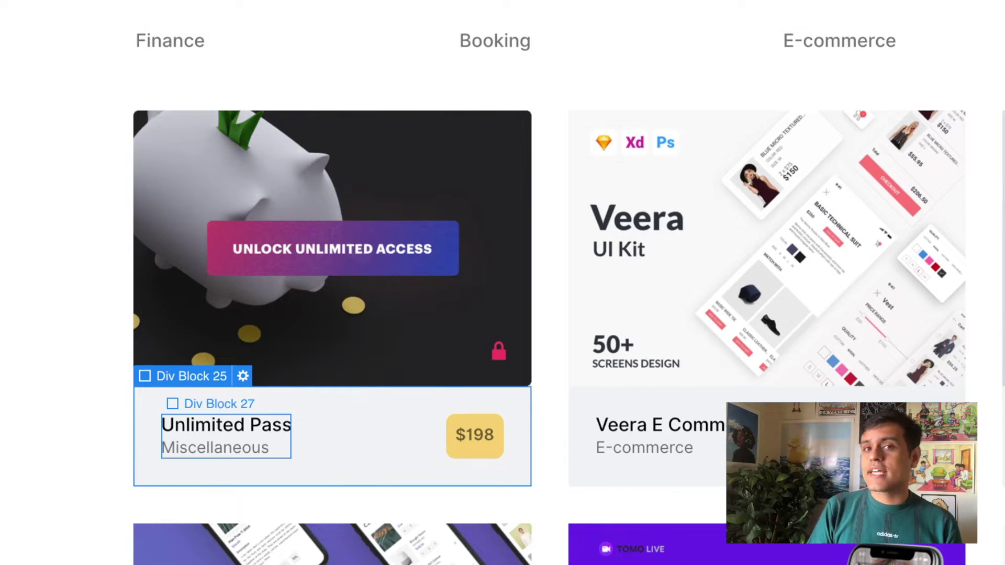
Step: Set the Unlimited Pass card heading to get its text from the Name field of the UI Kits collection
left_click(225, 437)
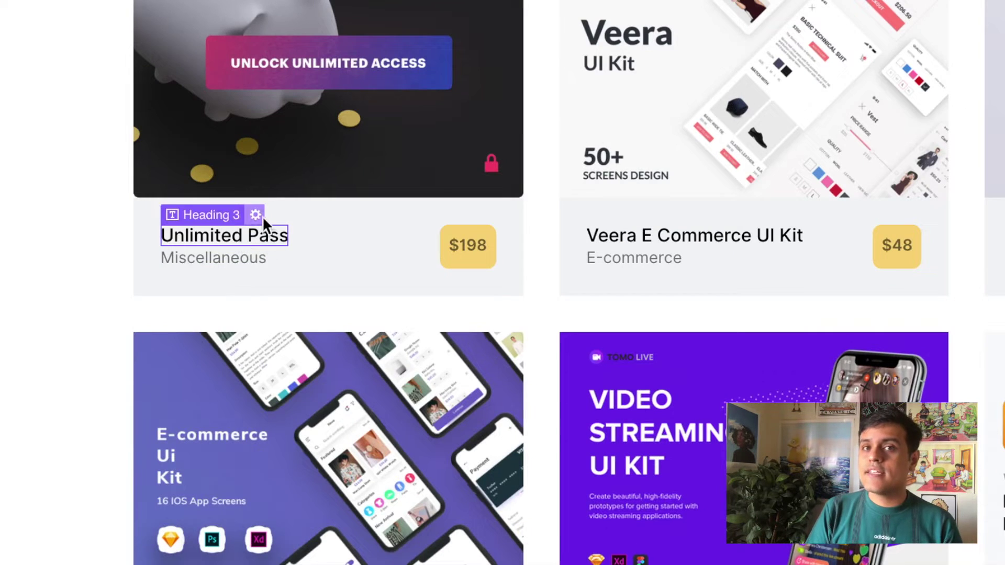
left_click(256, 214)
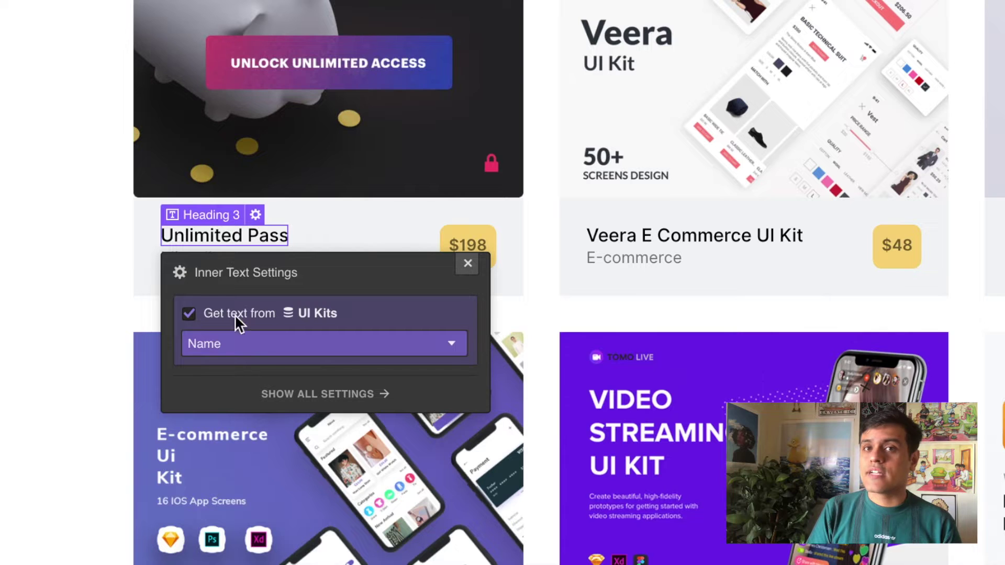
left_click(262, 342)
left_click(260, 388)
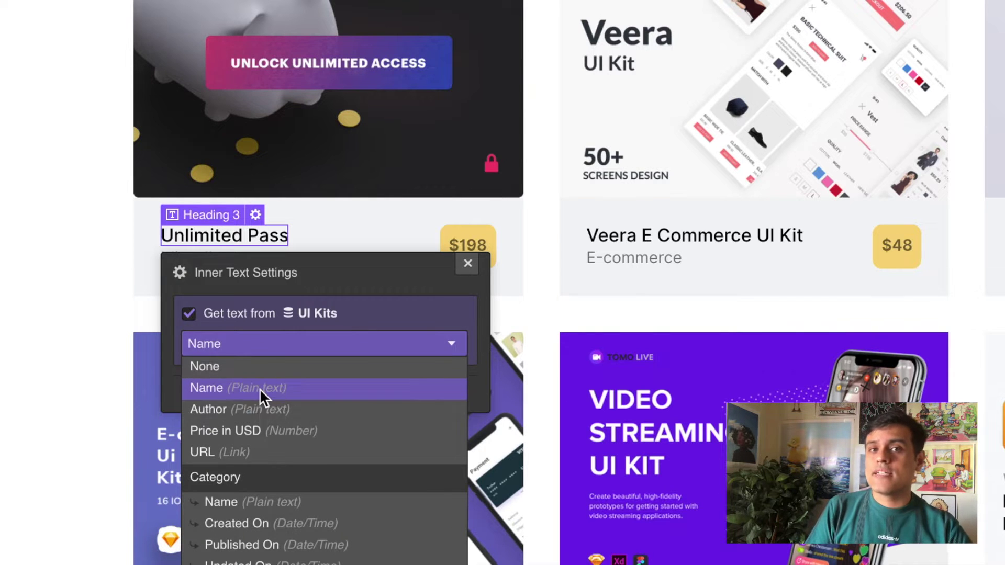
left_click(467, 264)
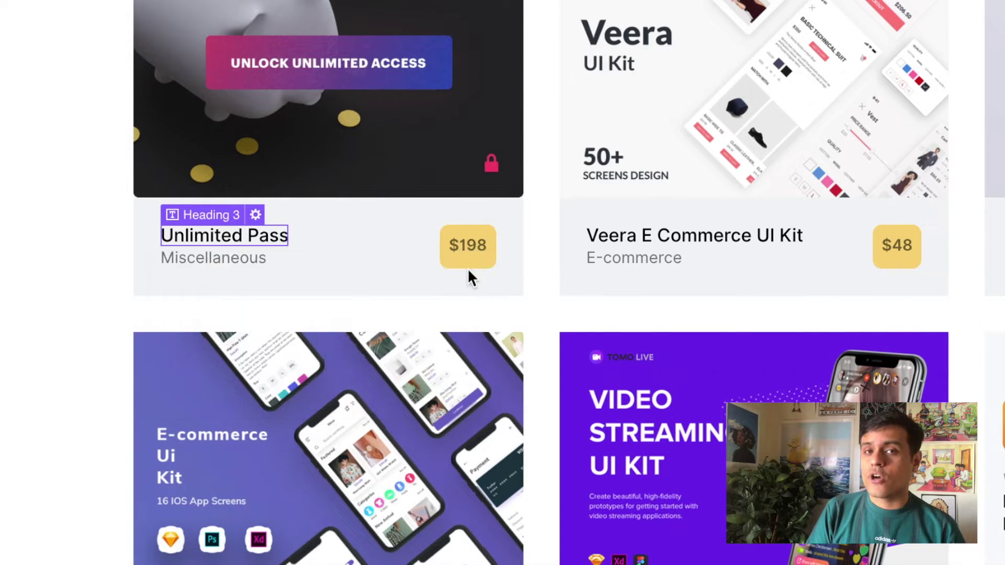
Step: Inspect the category text and the dollar sign text block in the Unlimited Pass card
left_click(245, 259)
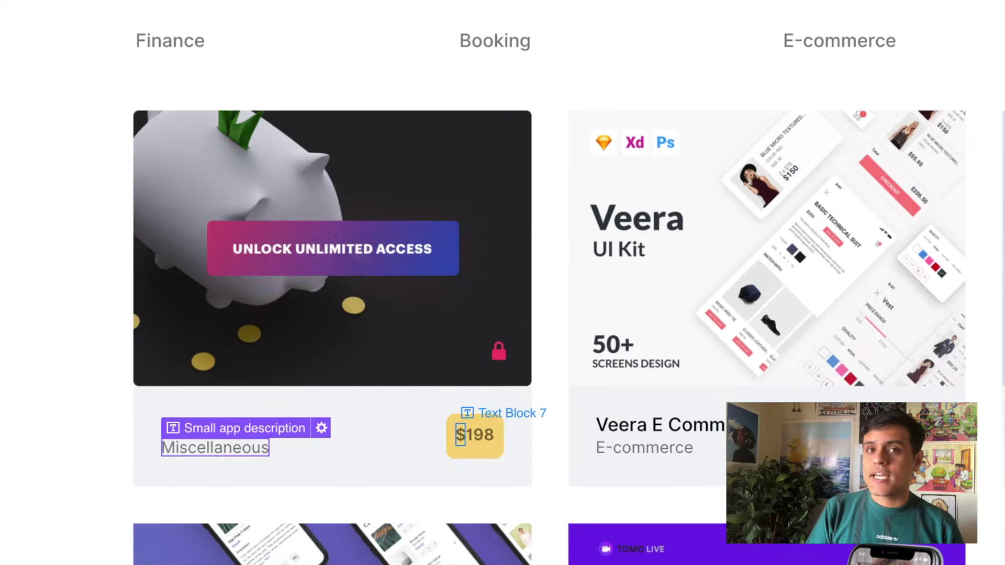
left_click(460, 435)
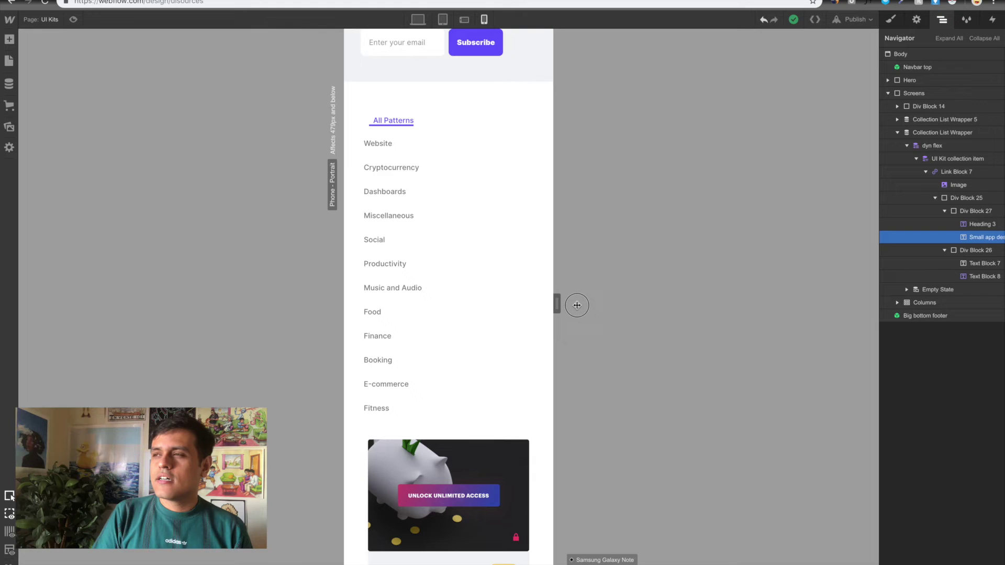
Step: Preview the UI Kits page in portrait at iPhone 6 Plus width and return to the desktop layout
mouse_move(556, 303)
left_mouse_down()
mouse_move(576, 303)
mouse_move(558, 305)
left_mouse_up()
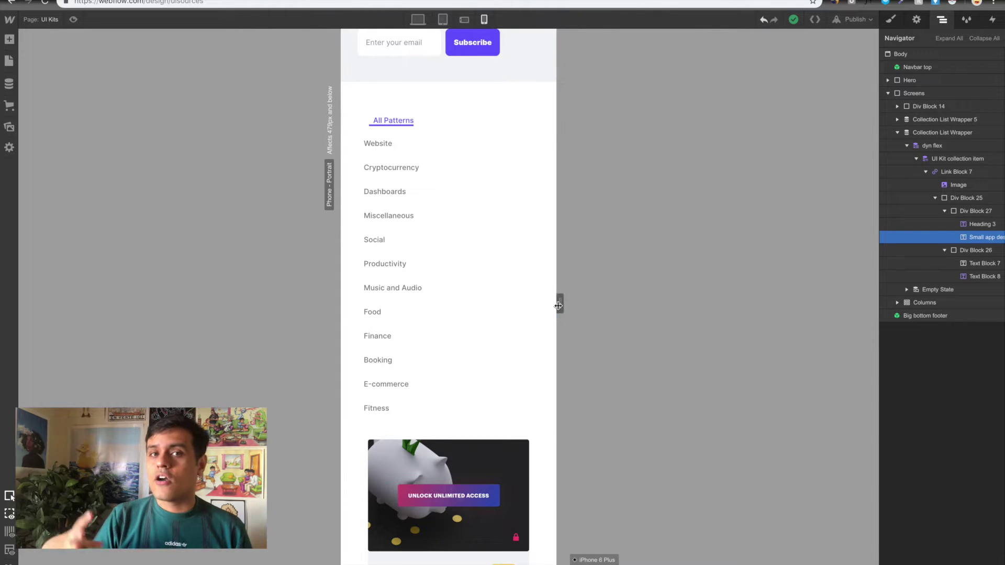
scroll(541, 307, "down", 10)
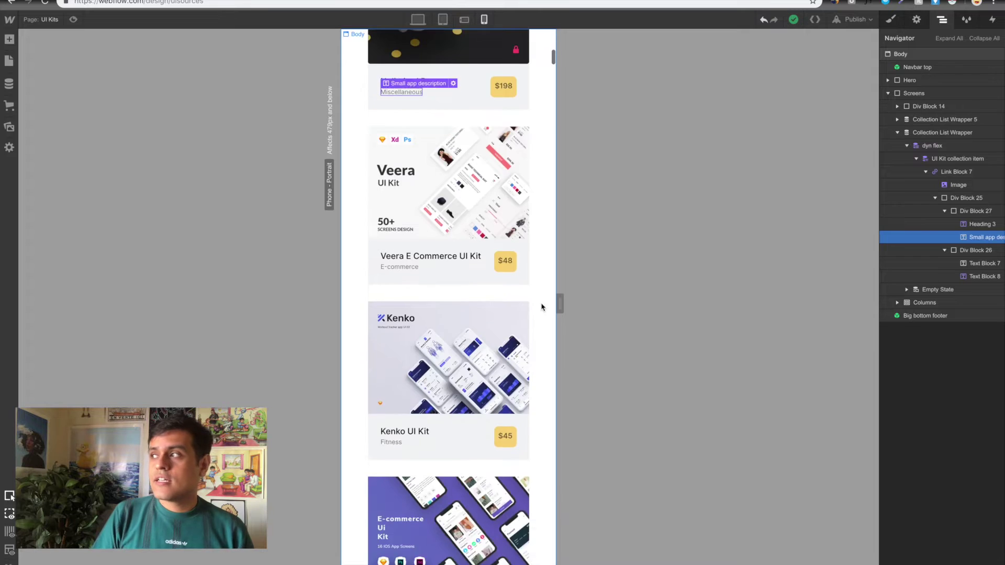
key("shift+1")
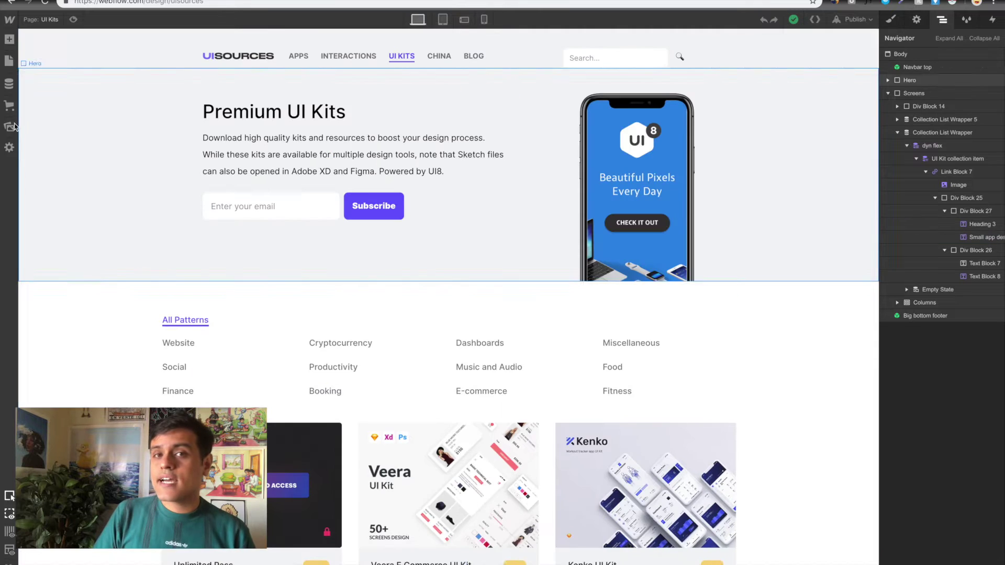
Step: Open the site's page list and look through the numbered Interactions pages
left_click(9, 62)
scroll(84, 202, "down", 3)
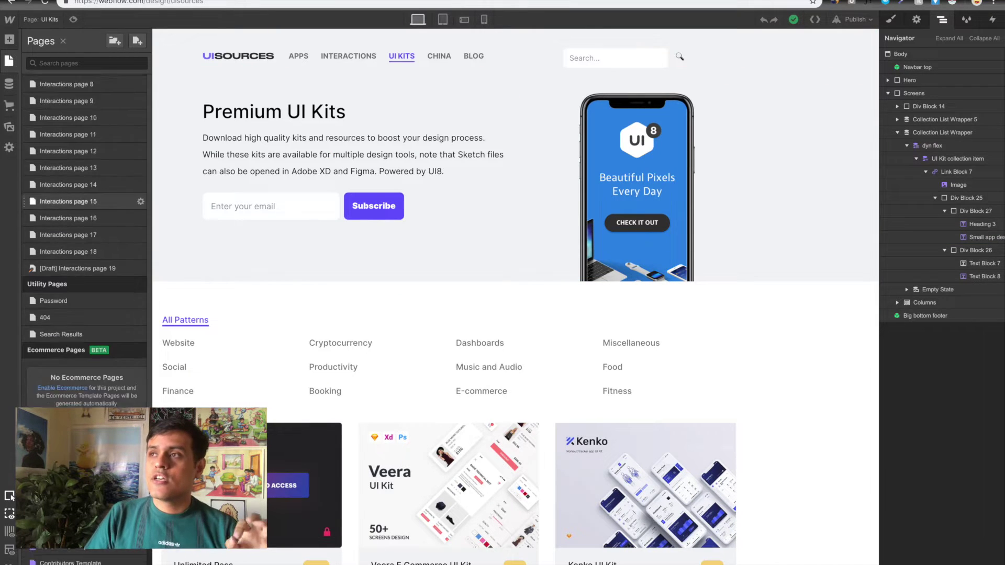
Step: Open the UI Kit Categories template page and bring up its category item list from the Fitness item
scroll(84, 201, "down", 2)
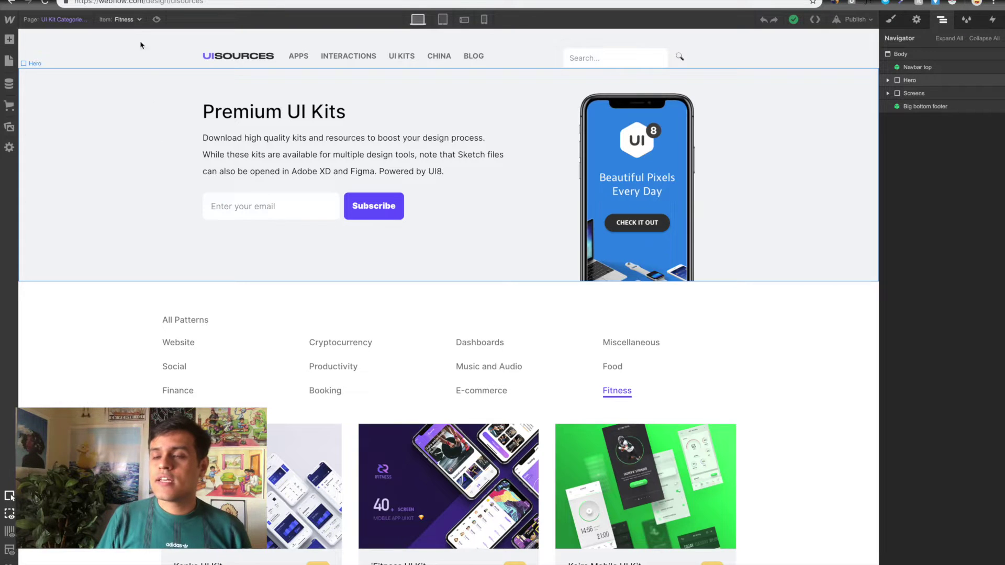
left_click(128, 19)
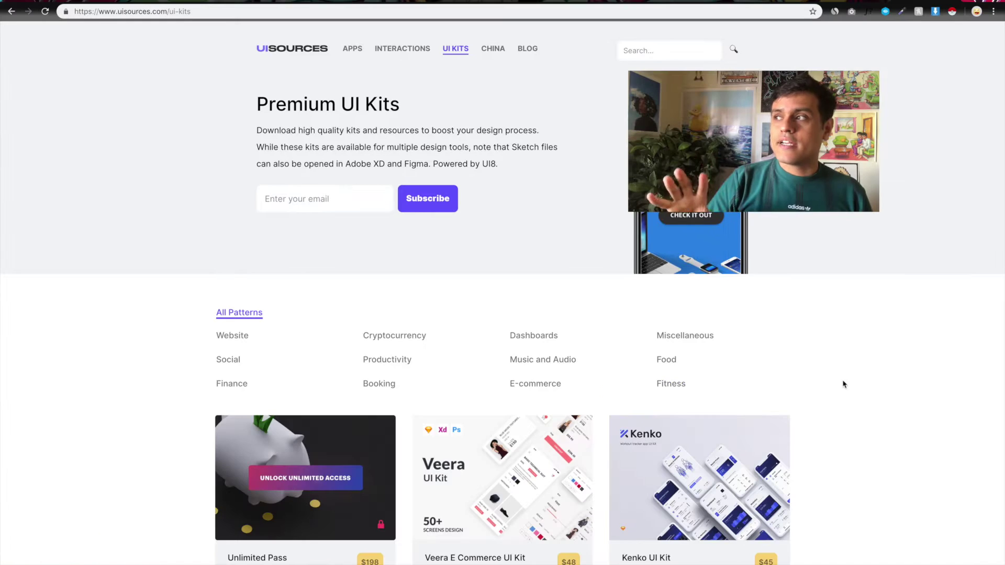
Step: Browse the kit cards on the live UI Kits page and view the Dashboard UI Kit 3.0 product page on UI8
scroll(844, 384, "down", 2)
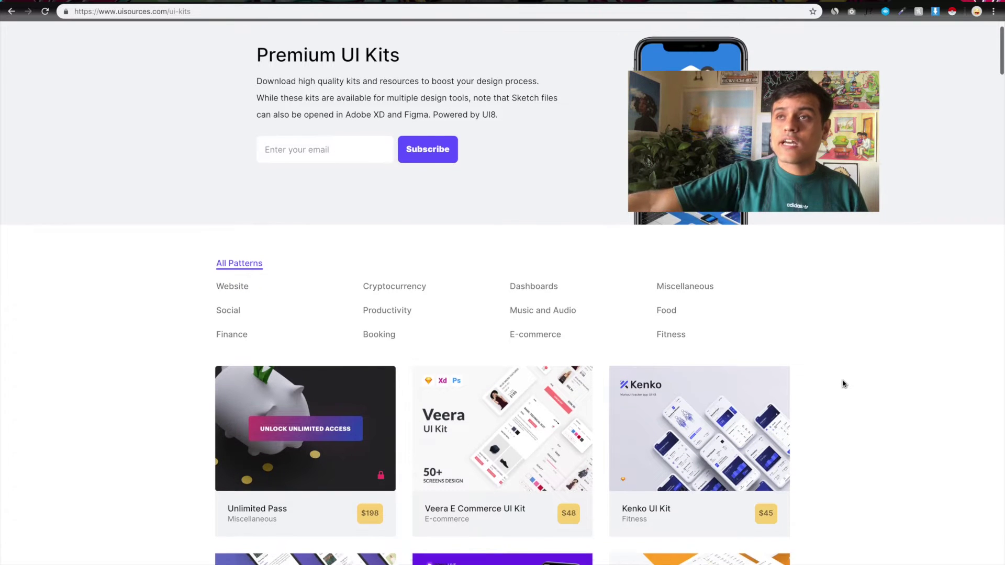
scroll(844, 384, "down", 3)
scroll(842, 384, "down", 4)
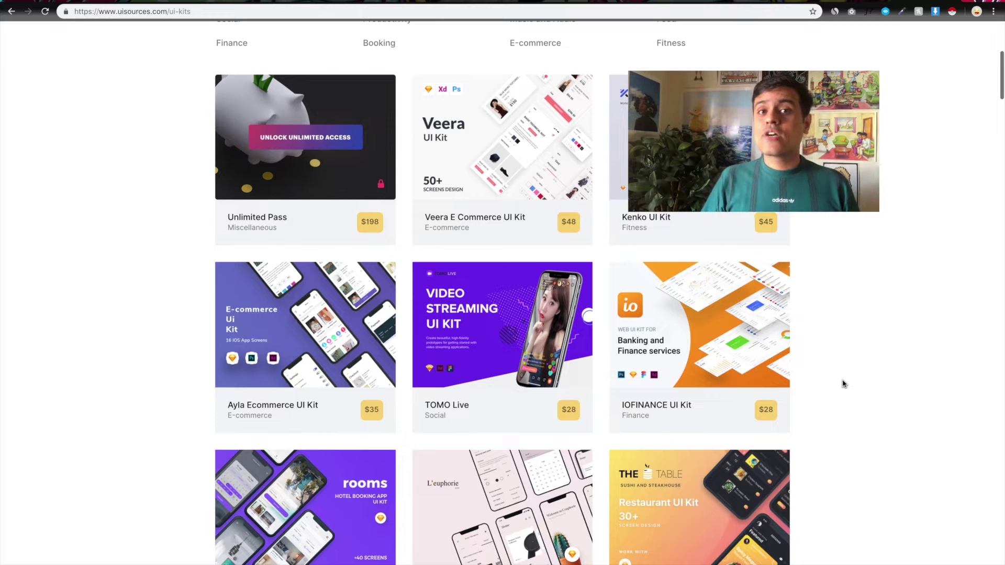
scroll(843, 384, "down", 2)
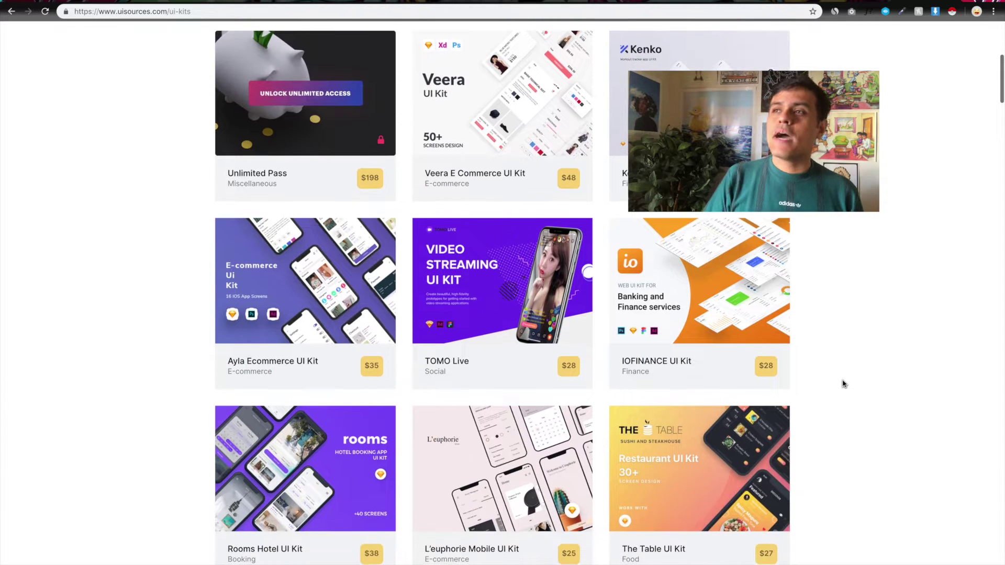
scroll(844, 384, "down", 1)
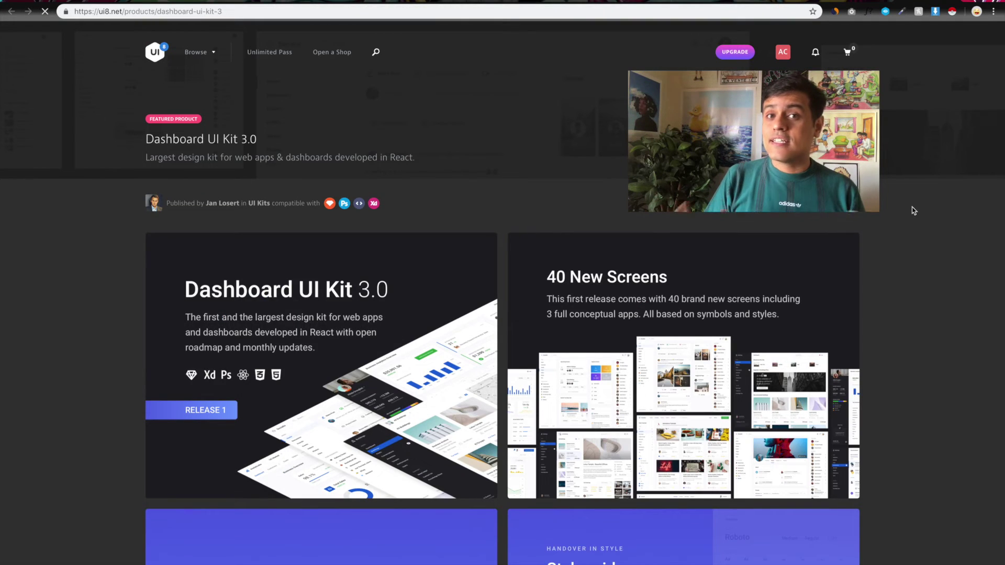
scroll(928, 218, "down", 1)
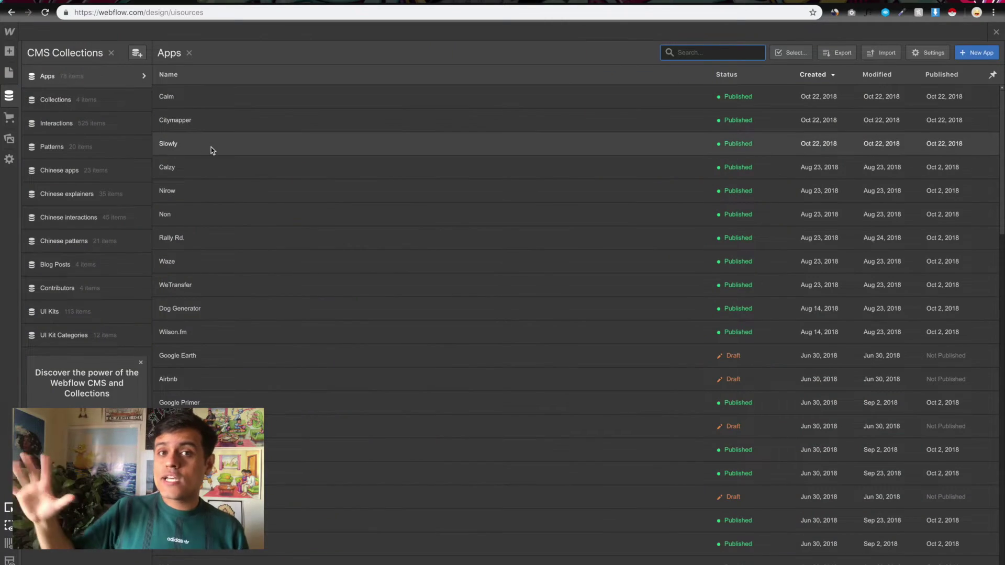
Step: Look through the Apps, Interactions and Chinese apps CMS collections in Webflow, including the 02_pigeon_login_and_permissions item and the Vigo Video entry
scroll(212, 146, "down", 5)
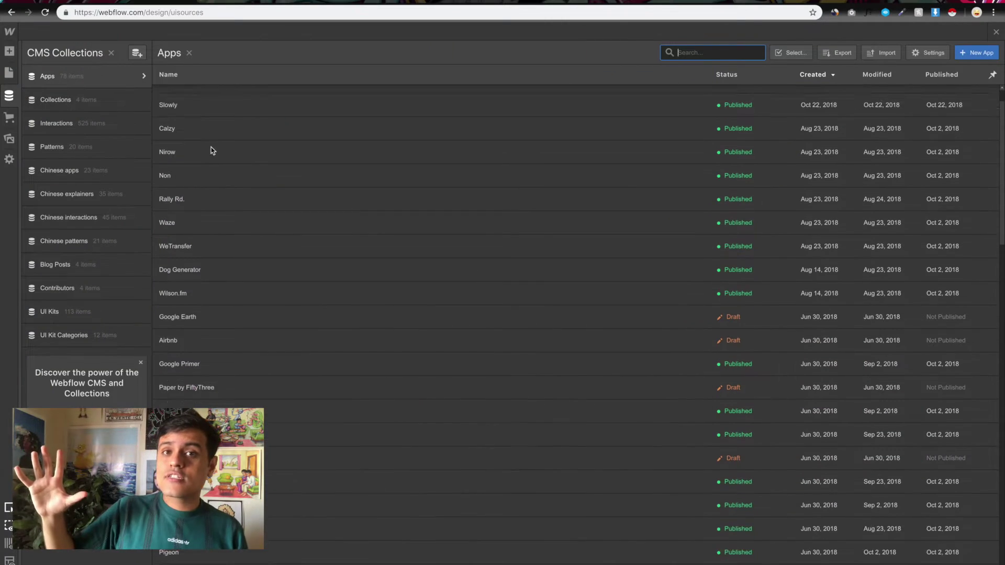
left_click(89, 123)
scroll(264, 220, "down", 2)
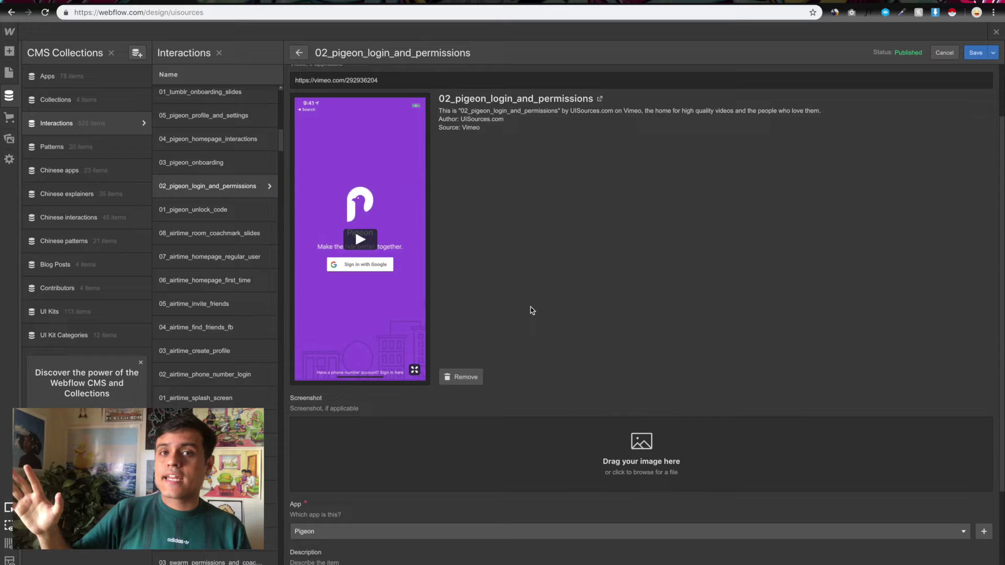
scroll(529, 310, "down", 3)
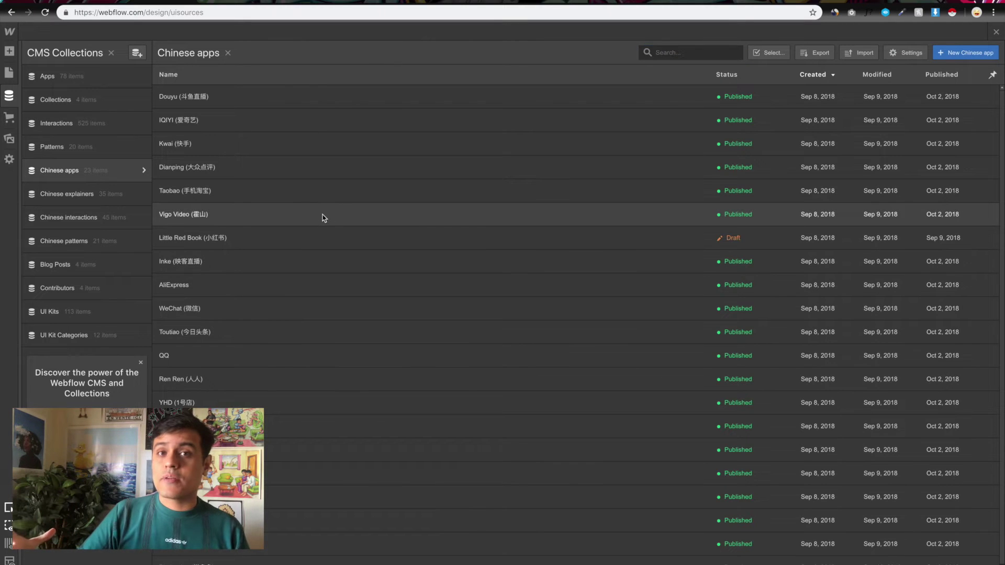
left_click(323, 214)
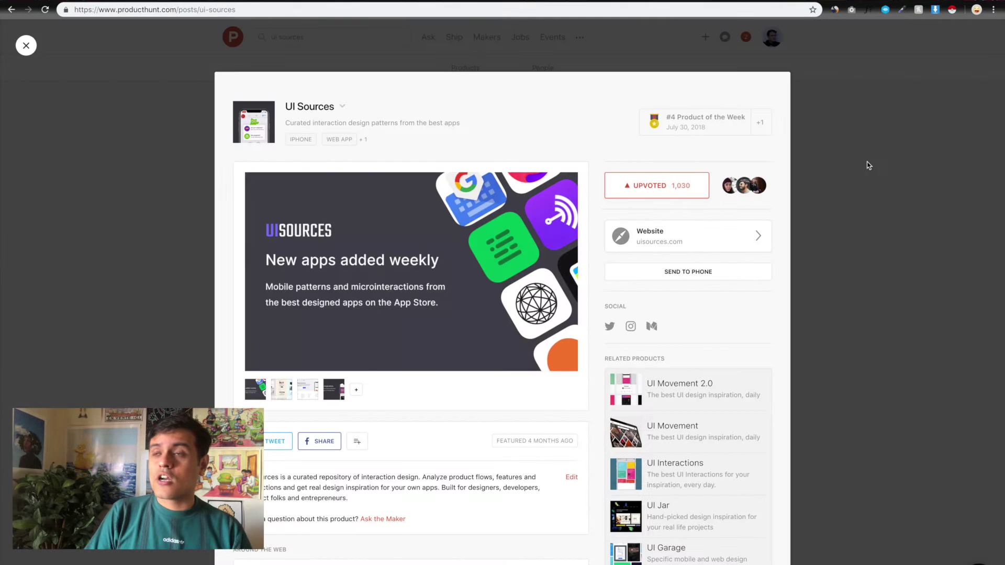
Step: Review the UI Sources post on Product Hunt, from its product overview through the maker's introduction and the discussion comments
scroll(868, 165, "down", 1)
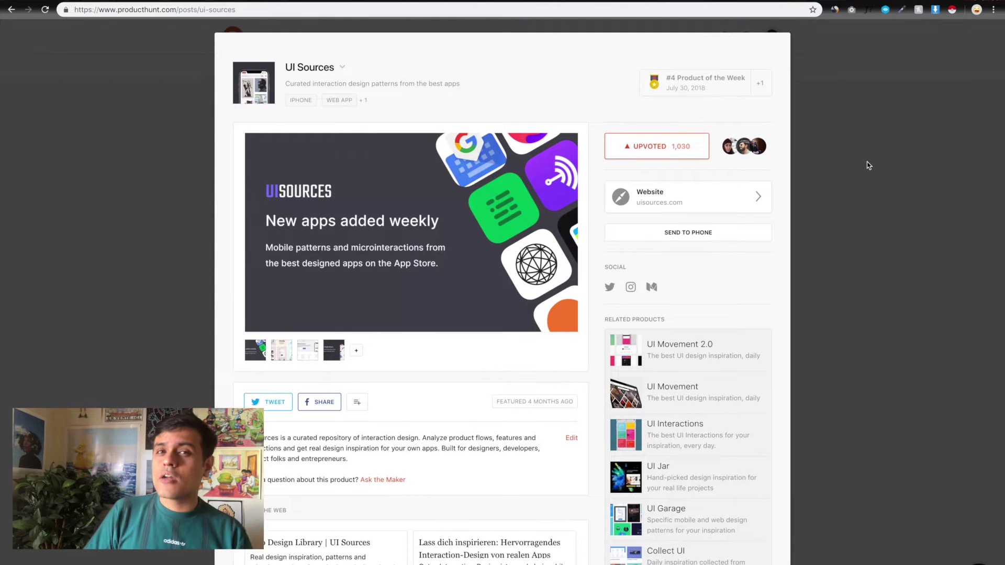
scroll(868, 166, "down", 6)
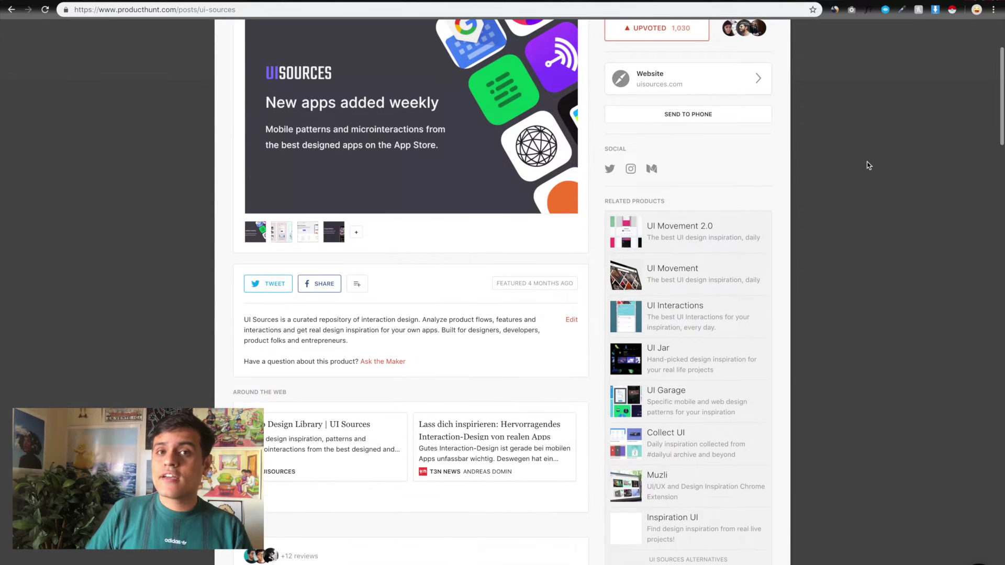
scroll(868, 165, "down", 3)
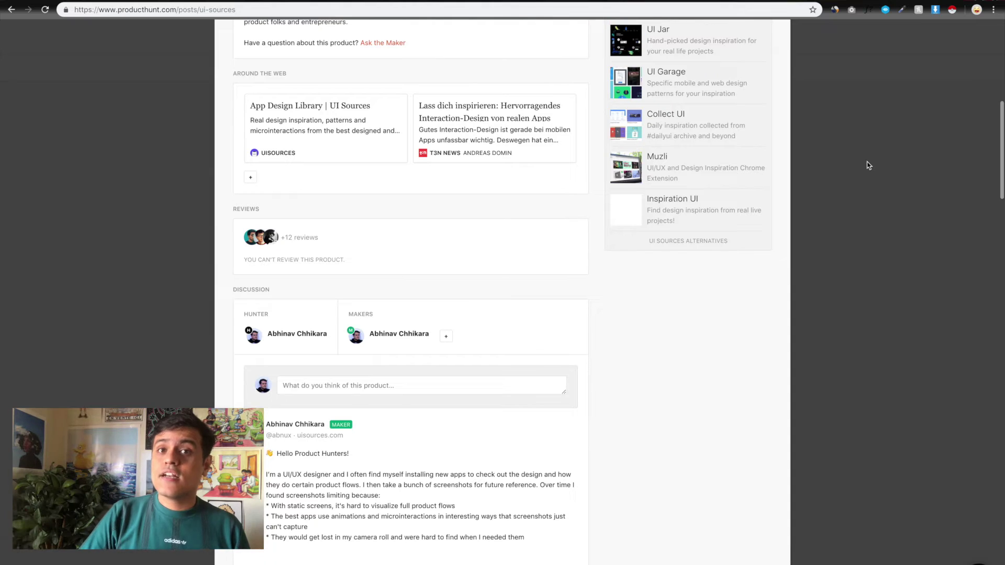
scroll(868, 166, "down", 7)
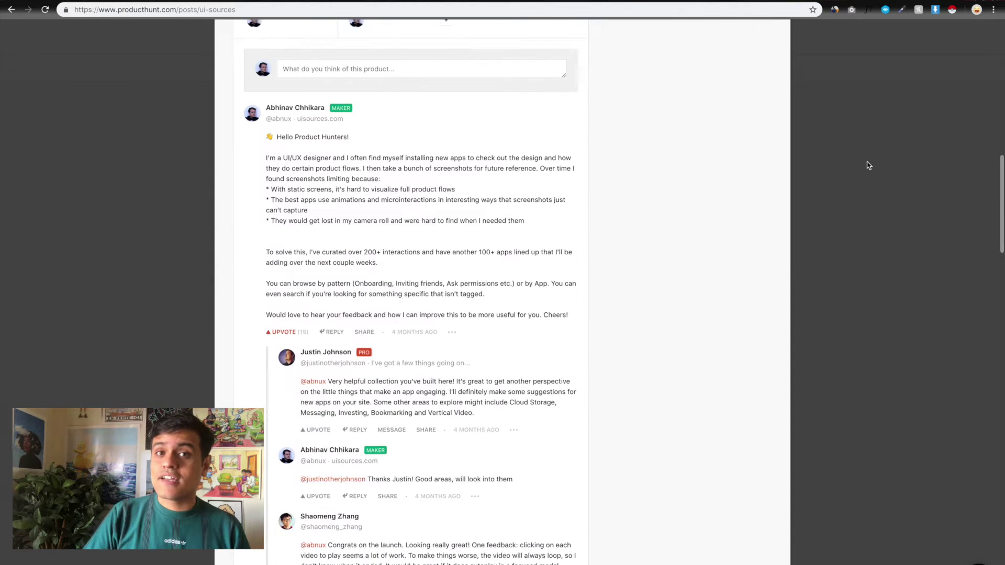
scroll(868, 165, "down", 5)
scroll(868, 166, "down", 1)
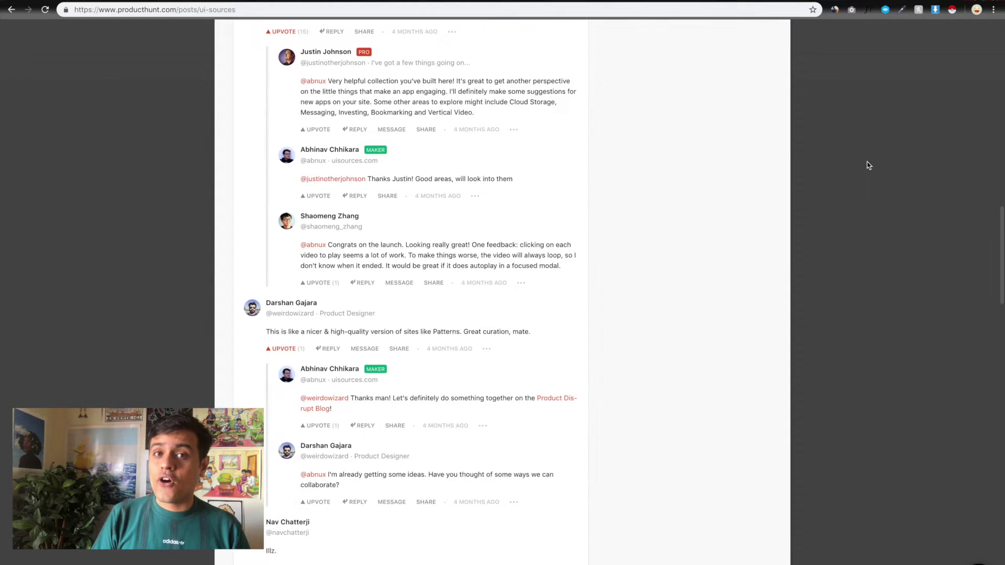
scroll(868, 165, "down", 2)
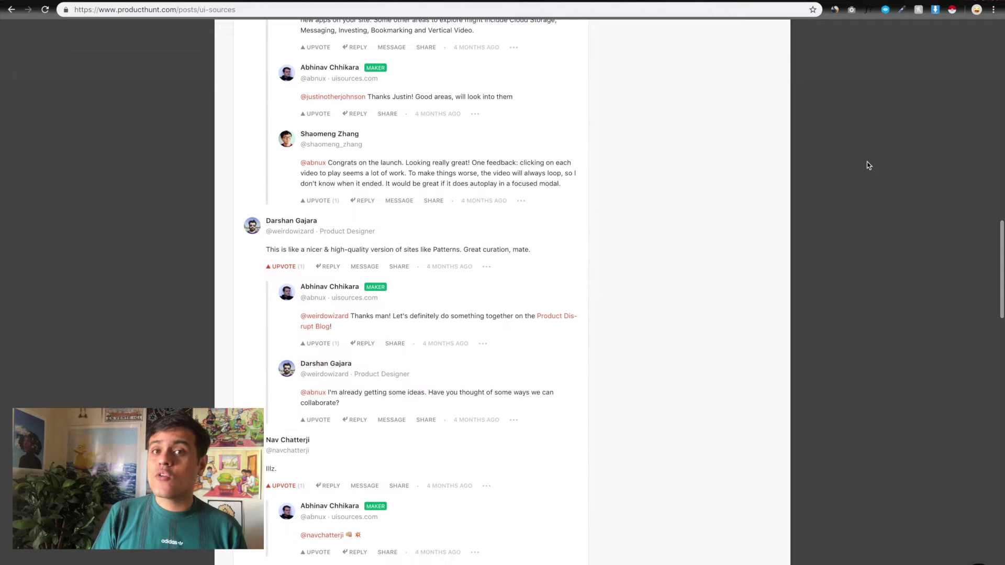
scroll(869, 165, "down", 3)
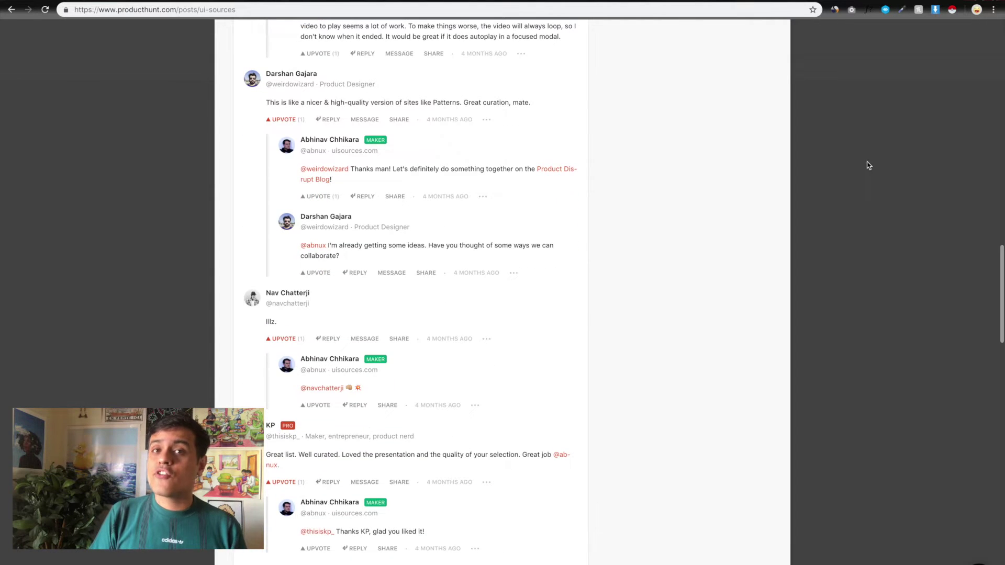
scroll(868, 166, "down", 4)
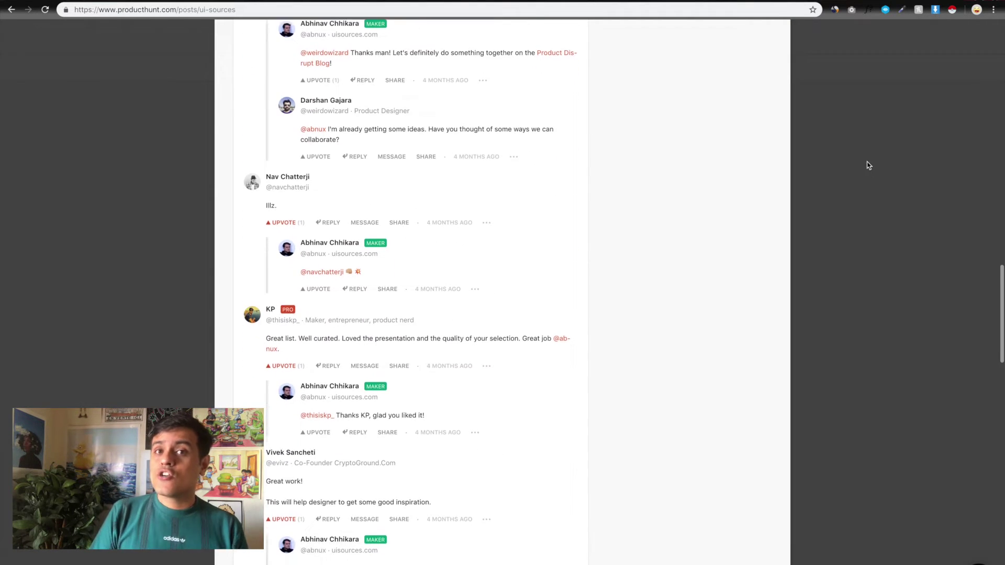
scroll(868, 166, "down", 1)
scroll(868, 166, "down", 1)
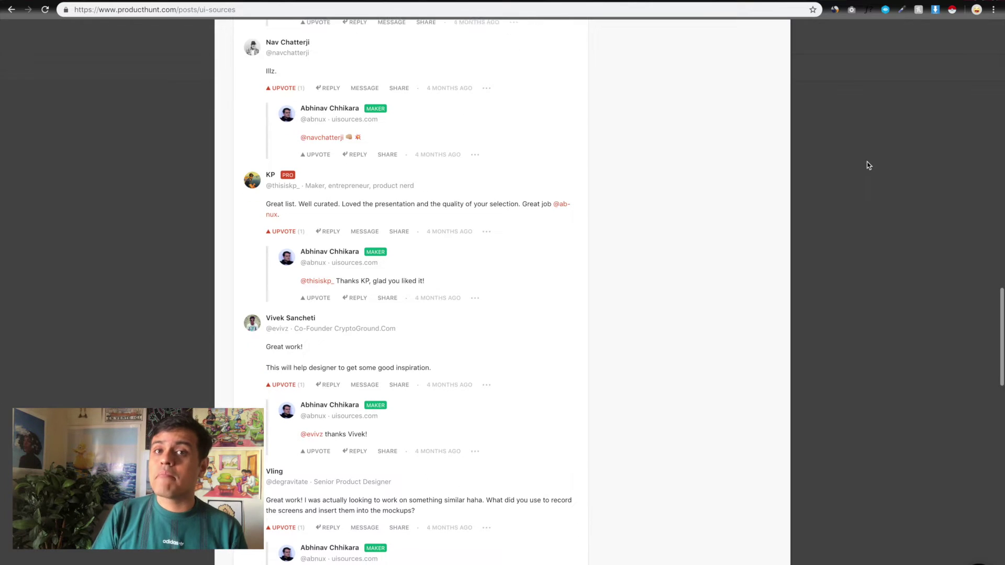